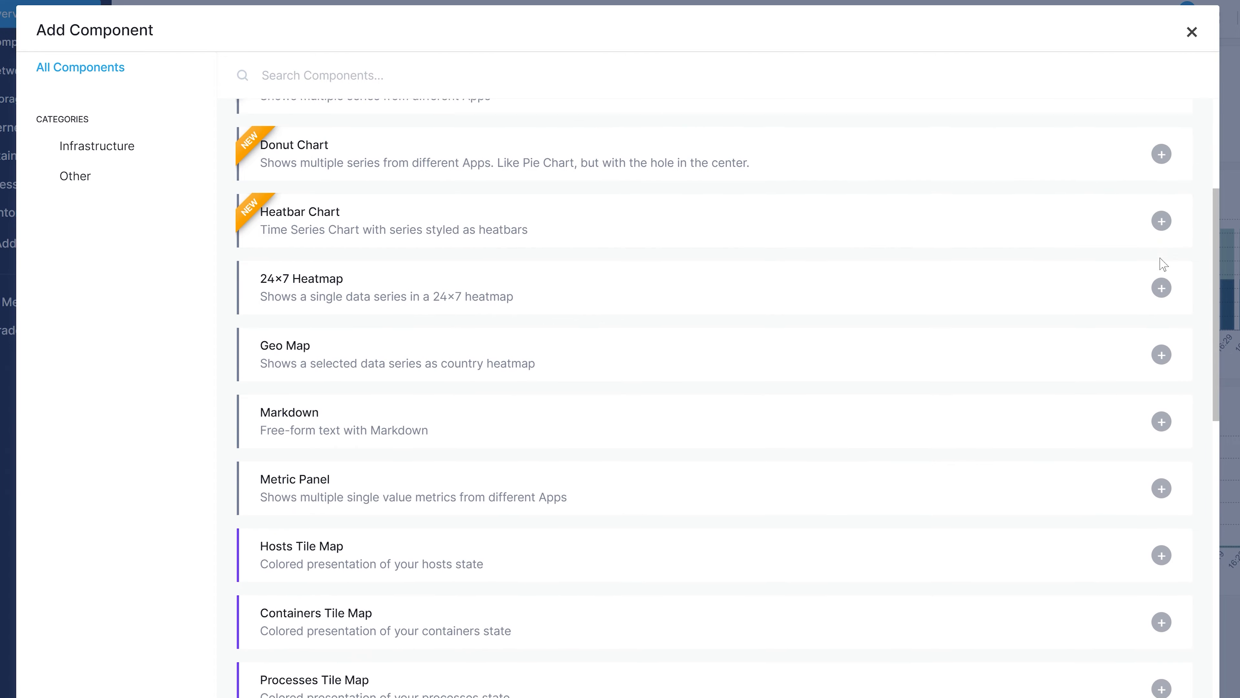
# Step: Add a Time Series Chart component with an Infrastructure data series
pyautogui.scroll(8, 1162, 266)
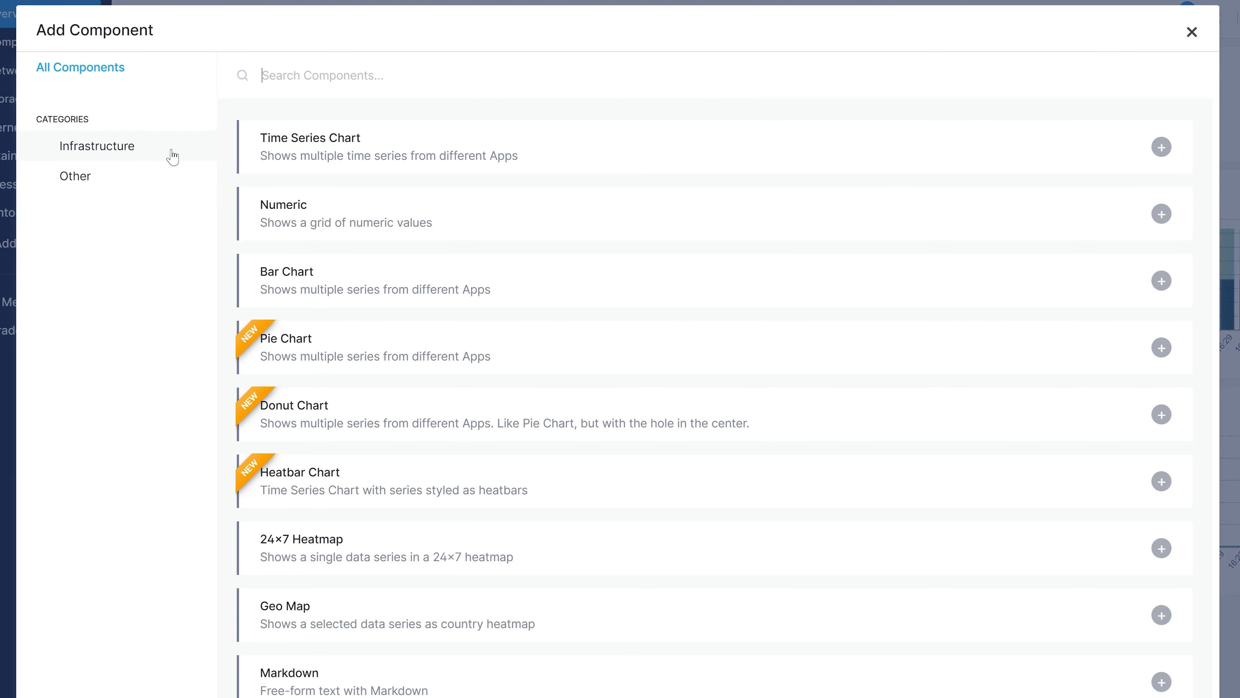
pyautogui.click(426, 145)
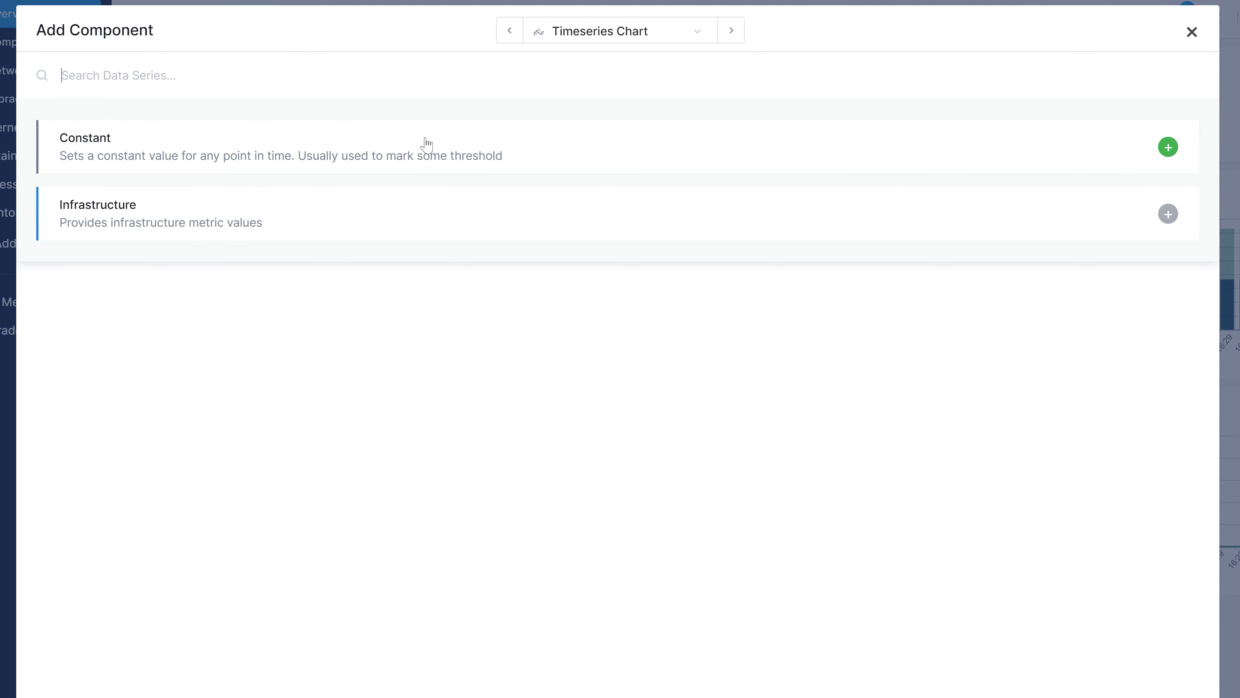
pyautogui.click(391, 221)
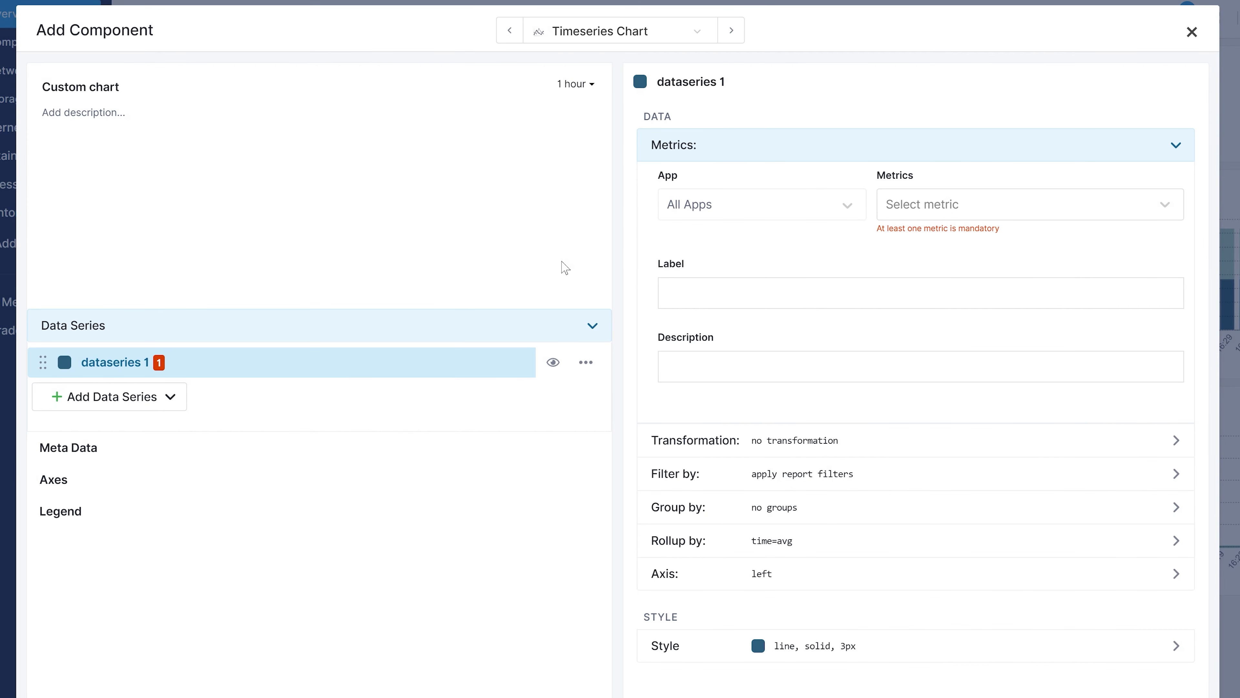
# Step: Try out a second infrastructure data series by adding it and toggling its visibility, and delete it
pyautogui.click(170, 397)
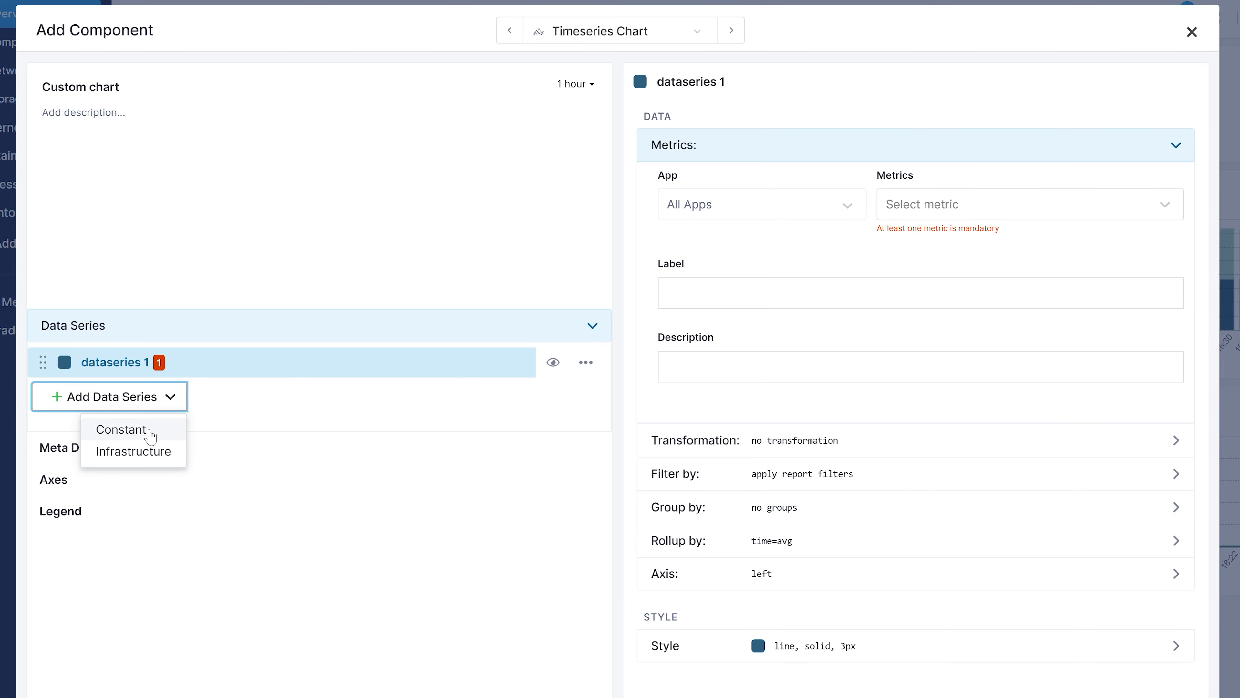
pyautogui.click(145, 452)
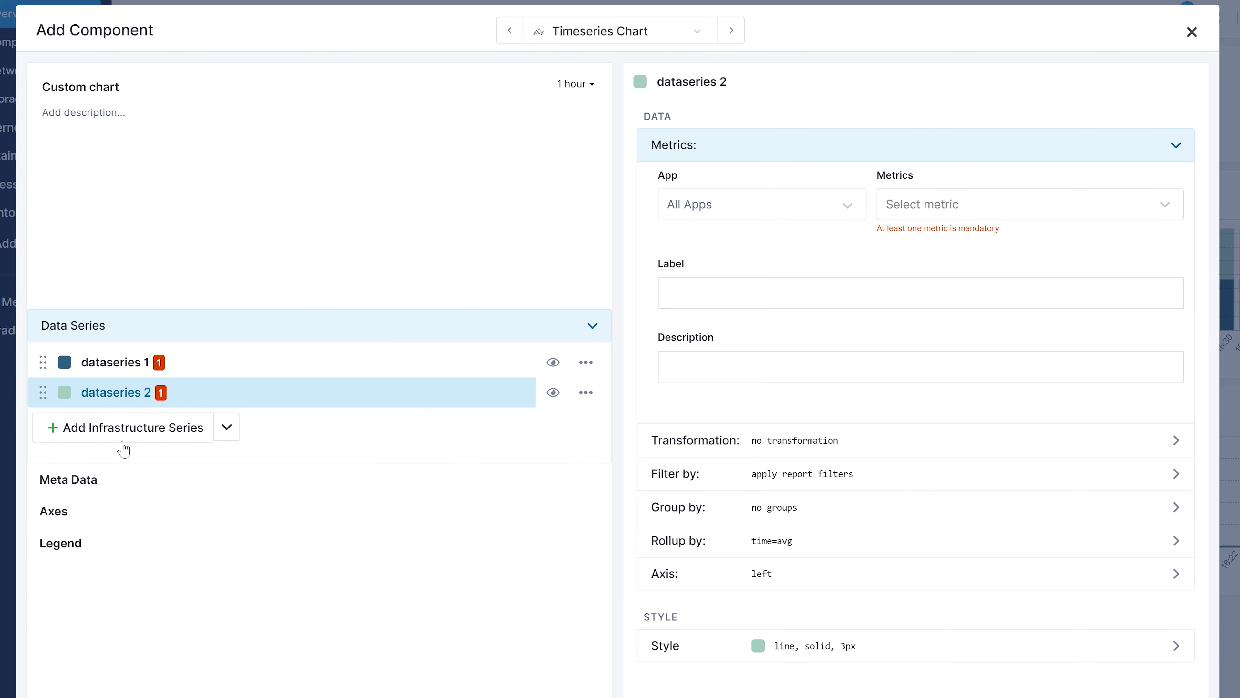
pyautogui.moveTo(47, 393)
pyautogui.mouseDown()
pyautogui.moveTo(43, 362)
pyautogui.moveTo(44, 392)
pyautogui.mouseUp()
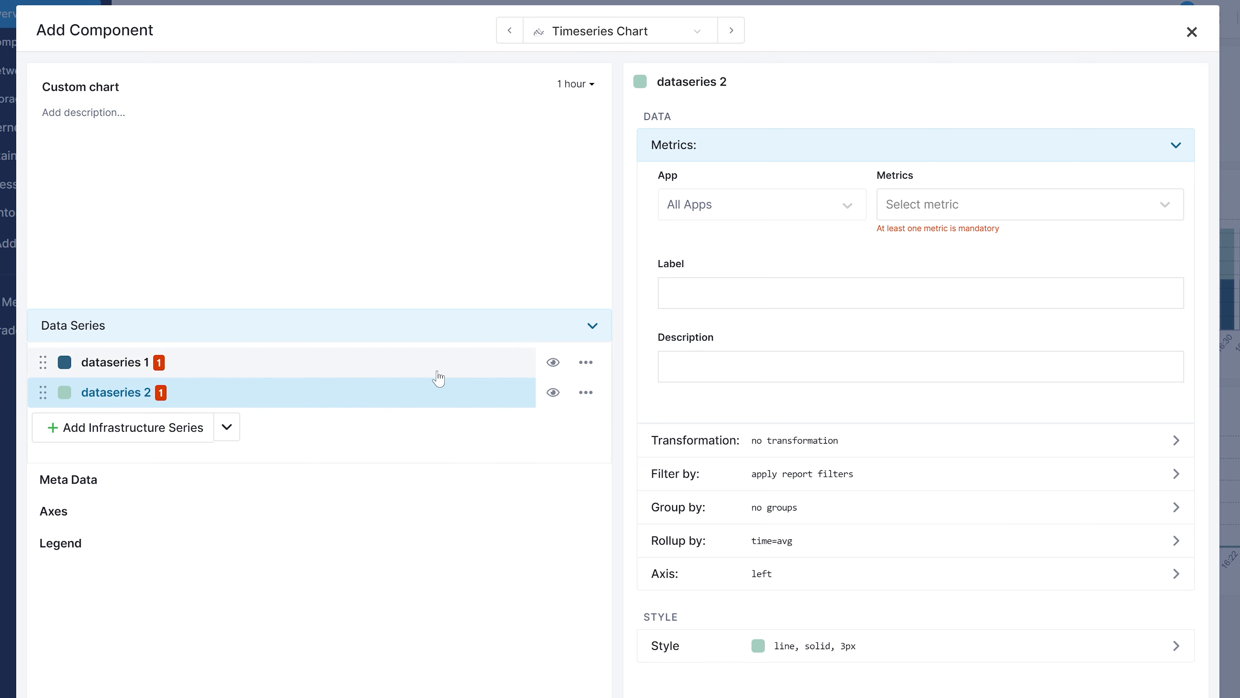
pyautogui.click(553, 393)
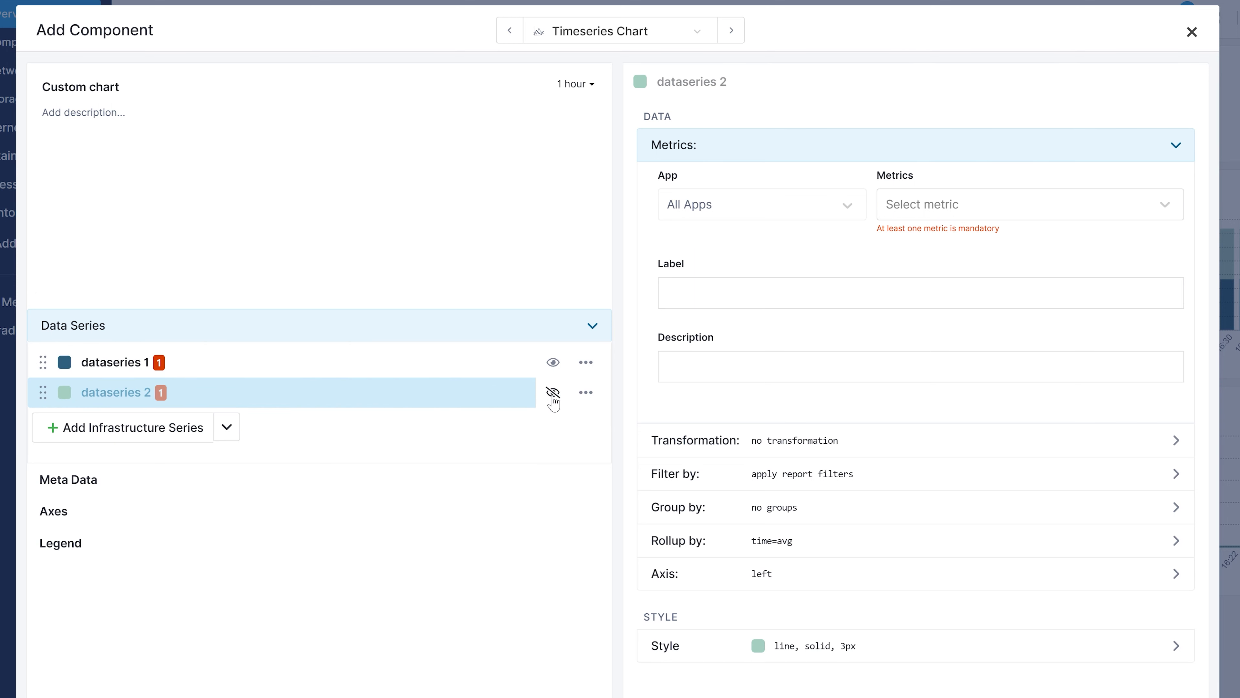
pyautogui.click(552, 395)
pyautogui.click(585, 393)
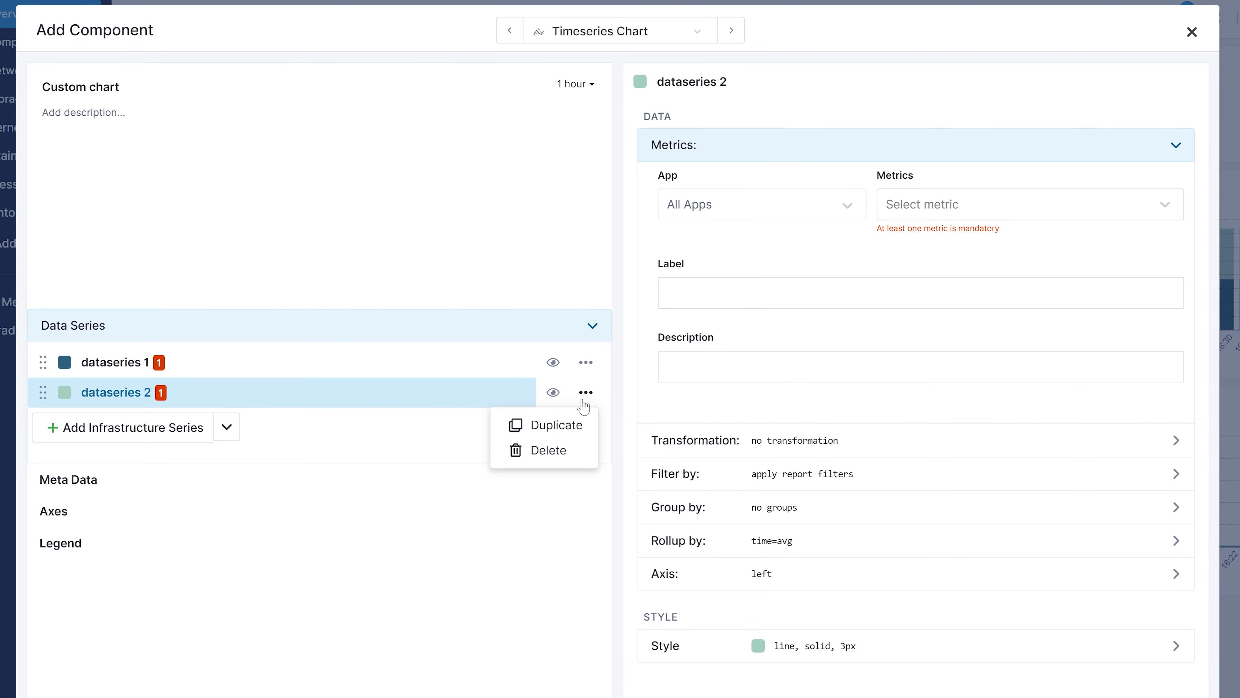
pyautogui.click(547, 450)
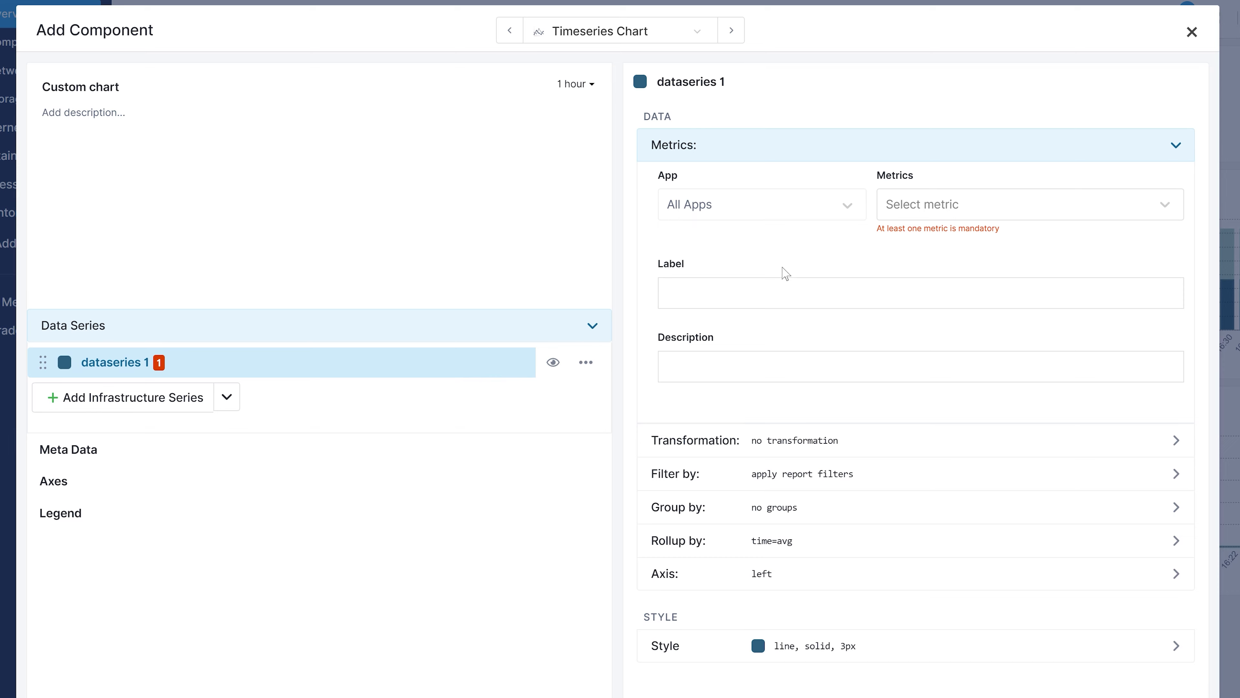
# Step: Set the data series to the ES Example1.1 app and the container.cpu.percent metric
pyautogui.click(849, 210)
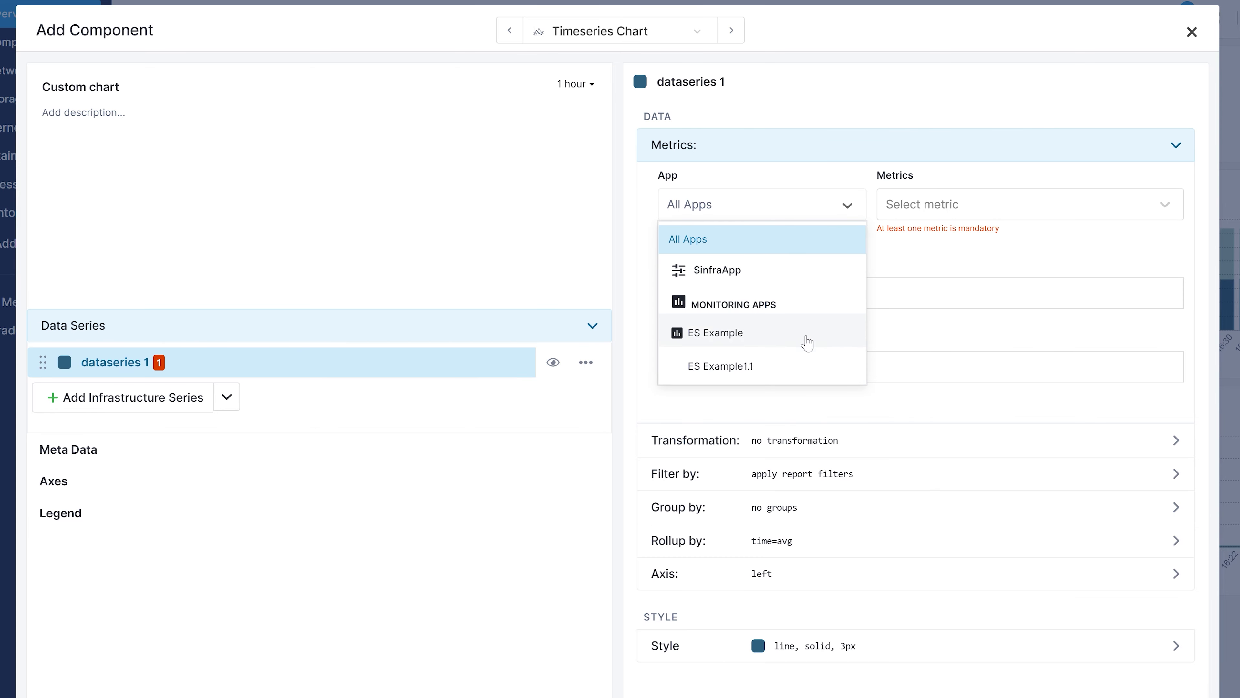
pyautogui.click(803, 366)
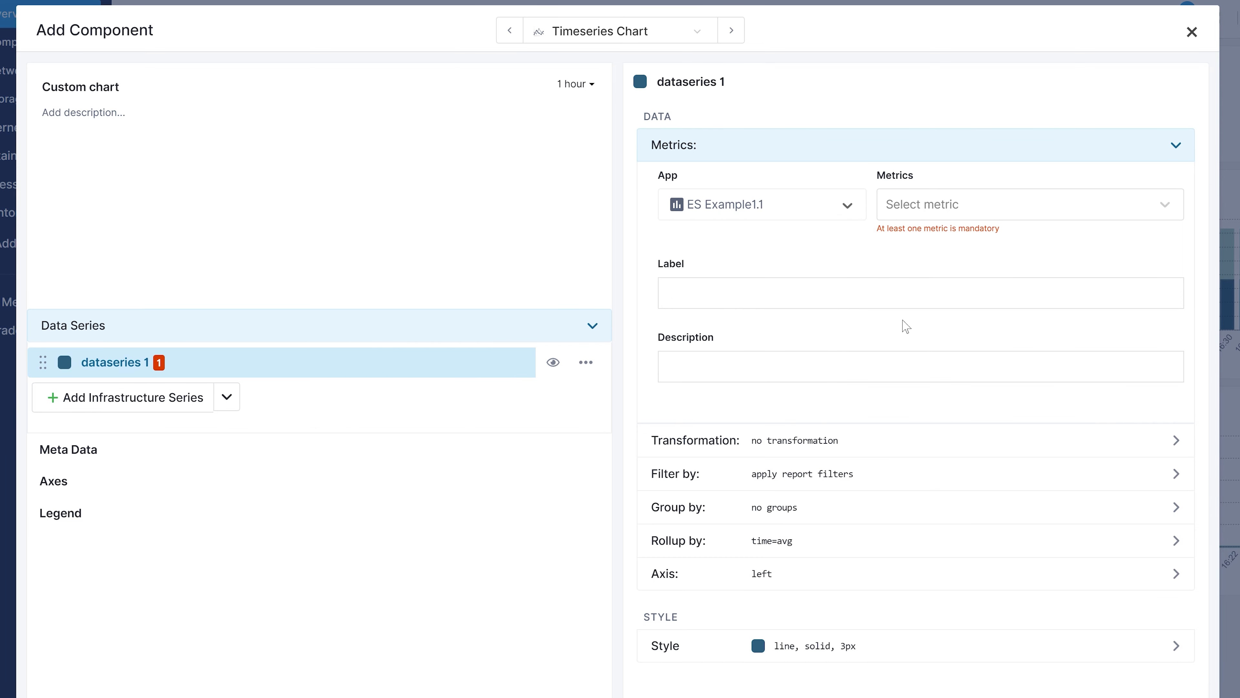
pyautogui.click(1048, 216)
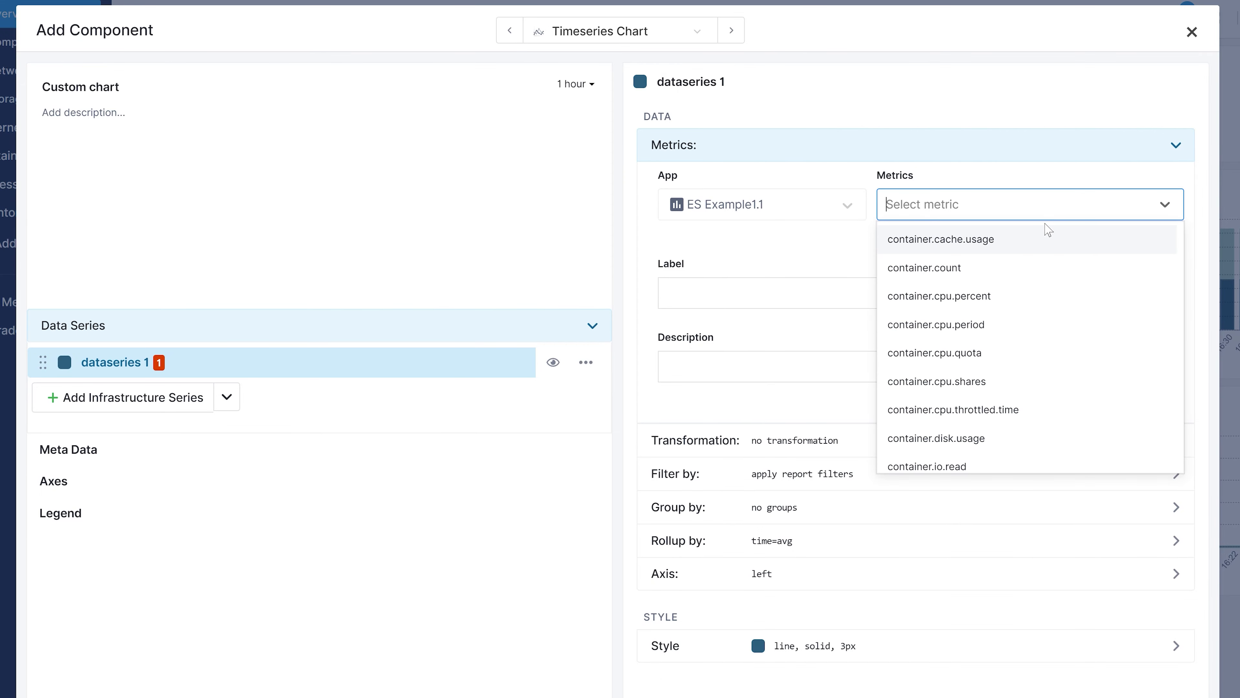
pyautogui.click(992, 296)
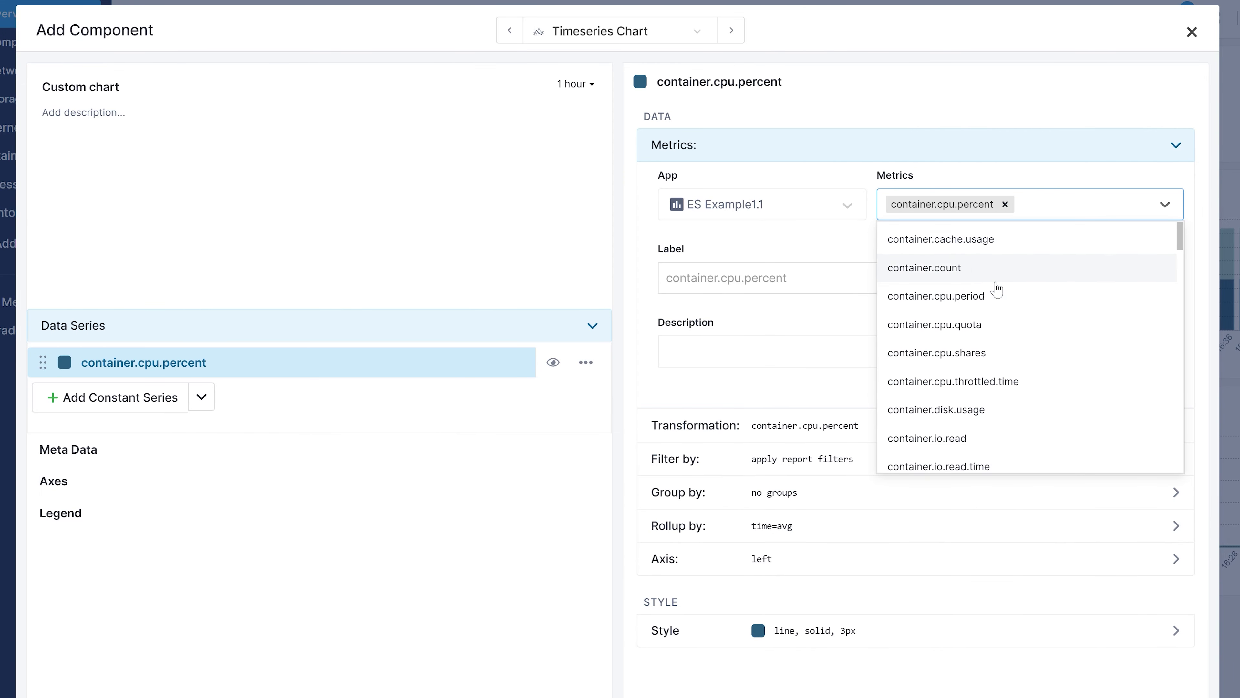
pyautogui.click(1042, 174)
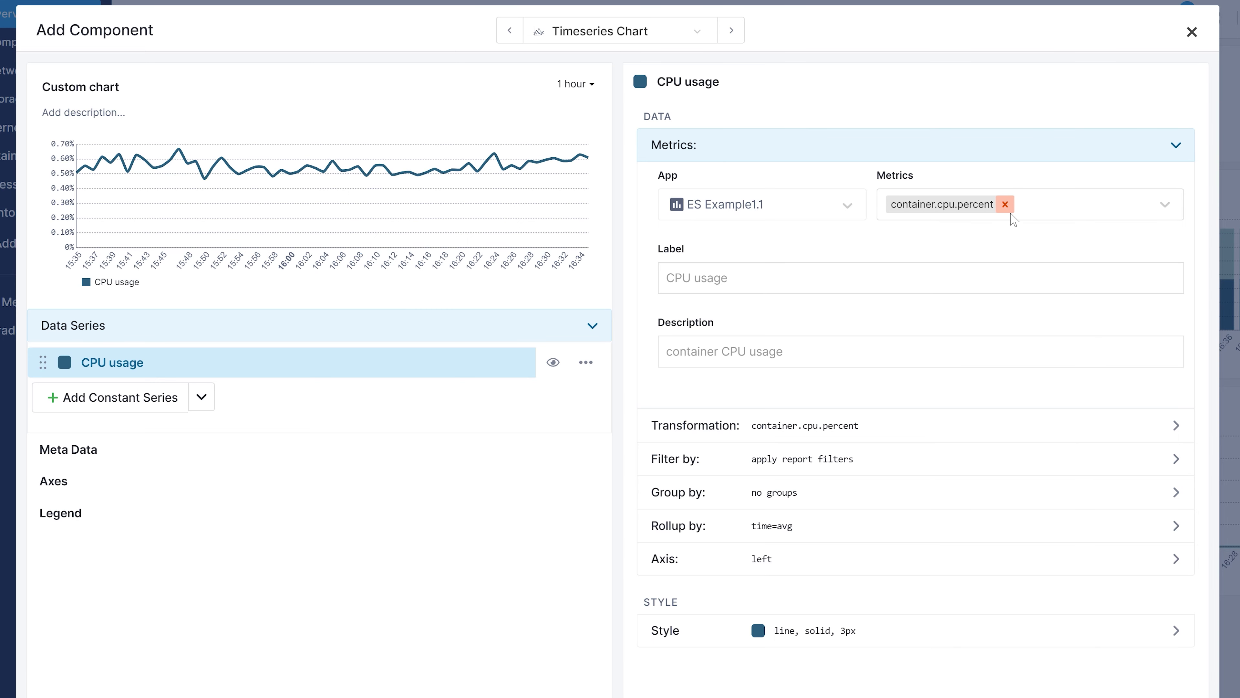
# Step: Set the series' transformation expression to container.cpu.percent / container.count and view the expression help
pyautogui.click(1030, 209)
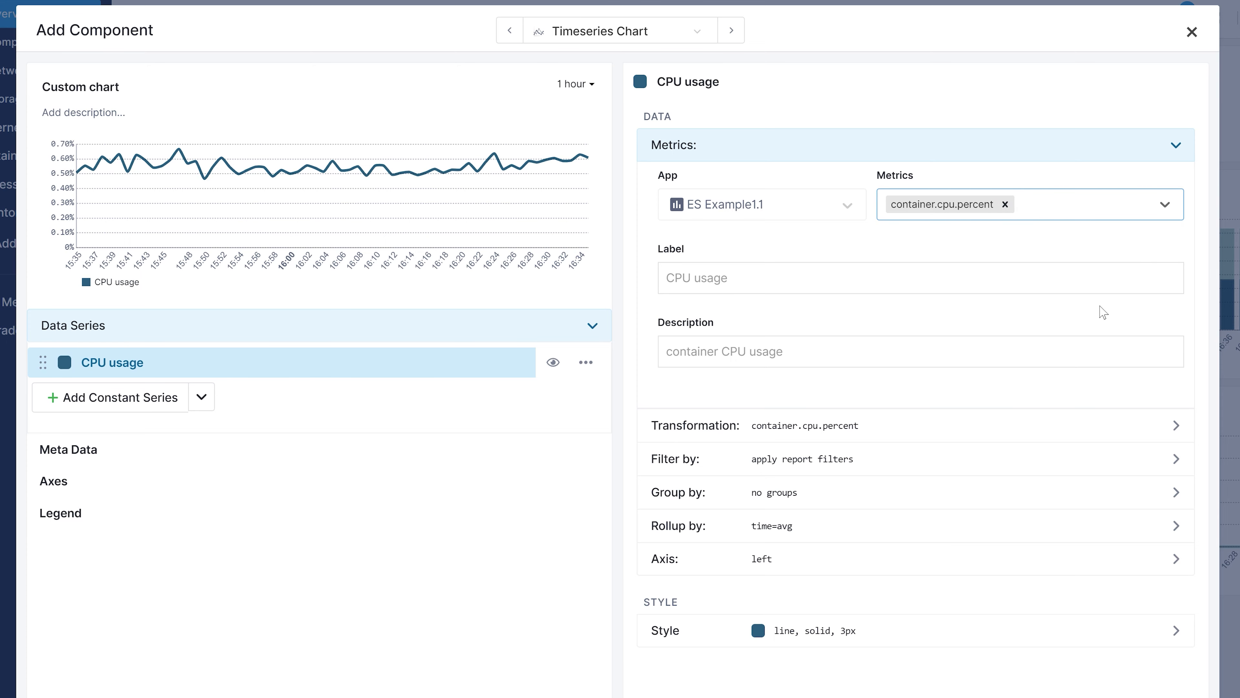
pyautogui.click(1121, 423)
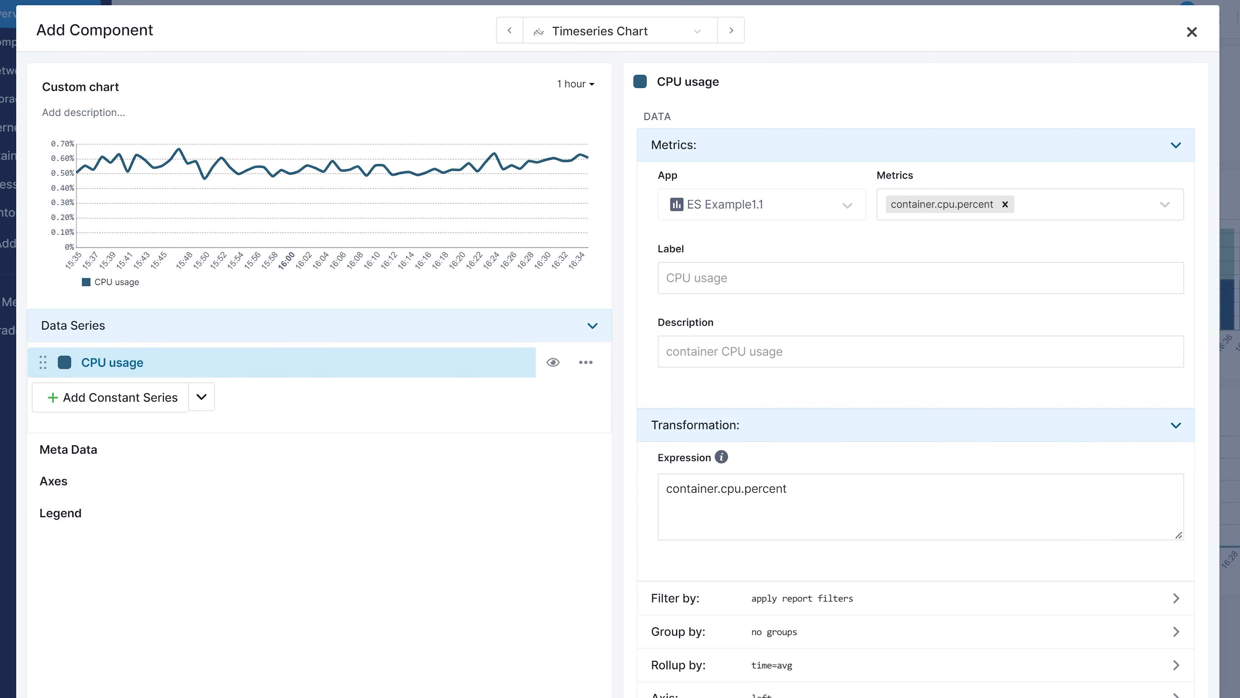
pyautogui.write('/')
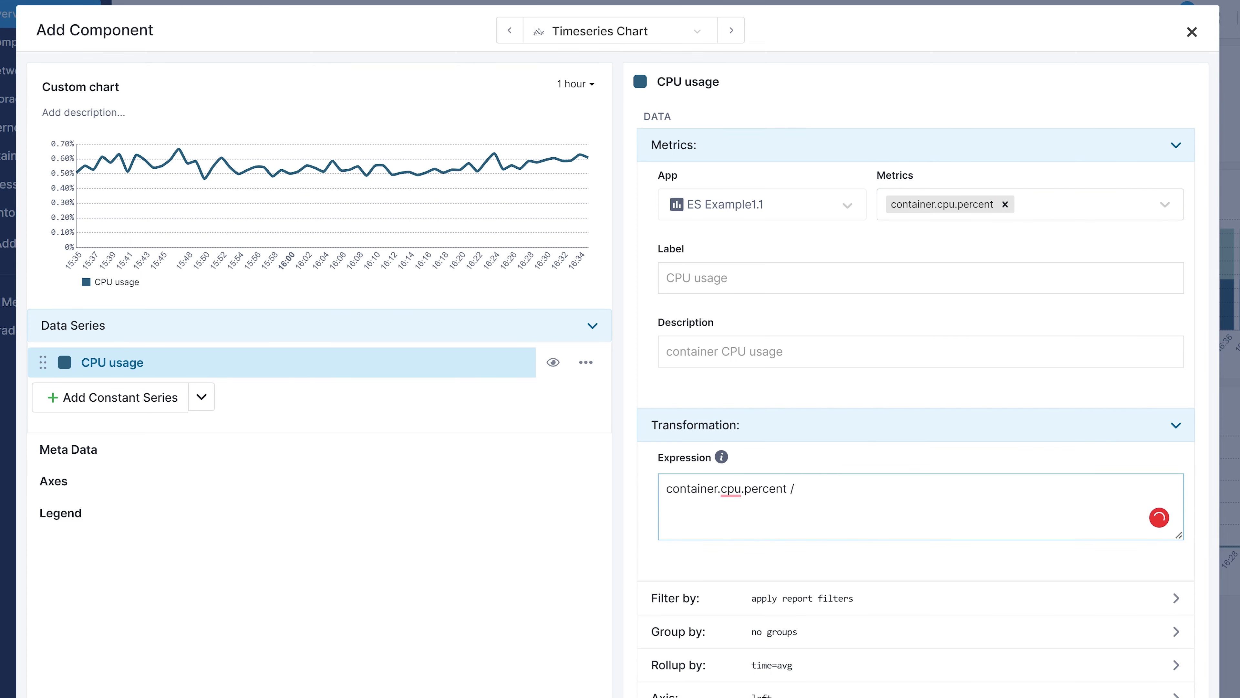
pyautogui.write(' container.count')
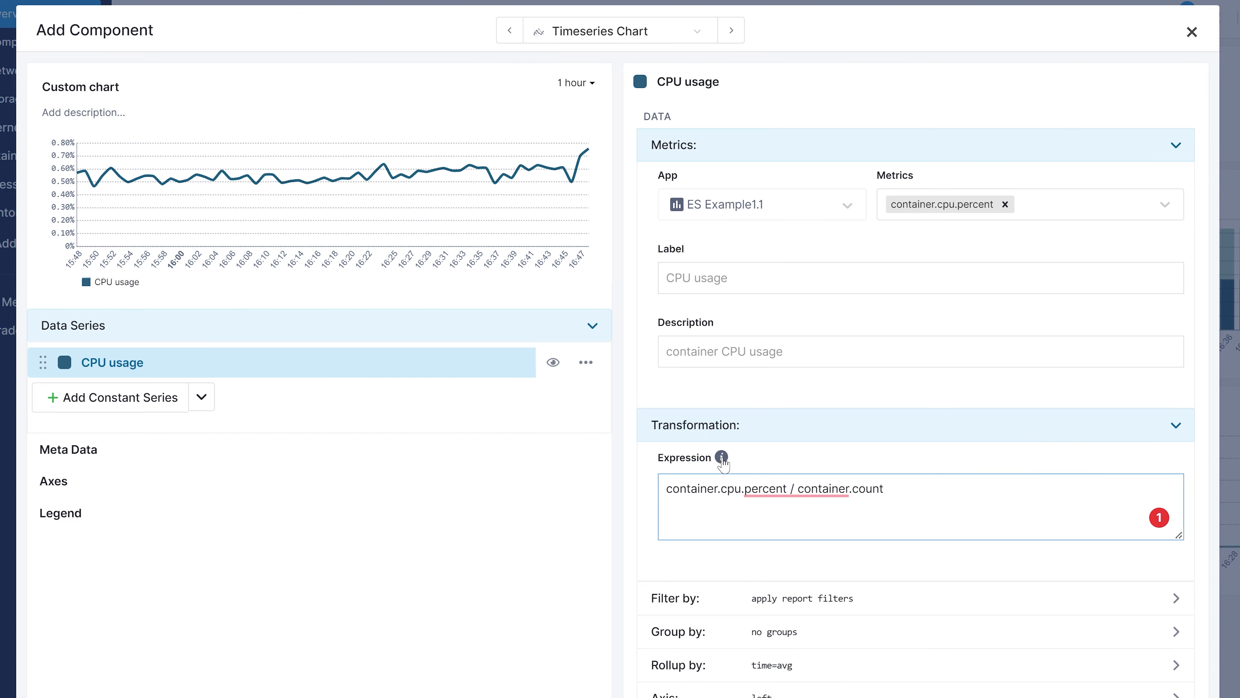
pyautogui.moveTo(723, 462)
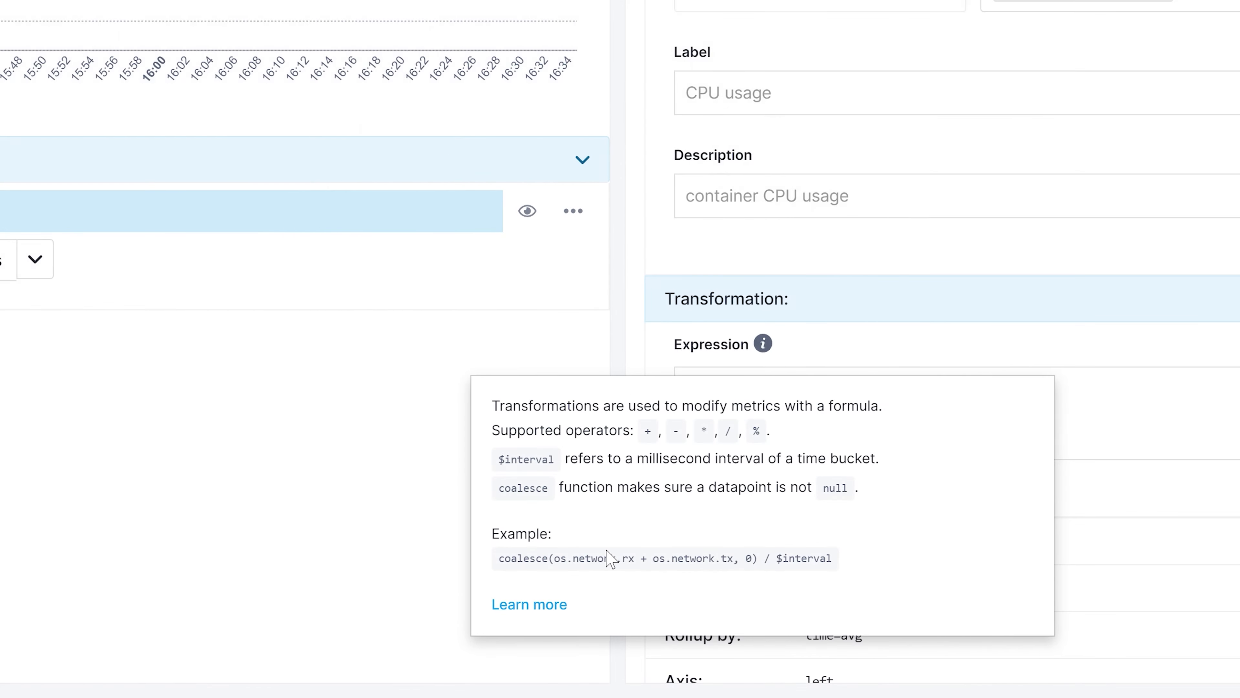
# Step: Clear the transformation expression of the CPU usage series and collapse its settings
pyautogui.moveTo(991, 388); pyautogui.dragTo(656, 389)
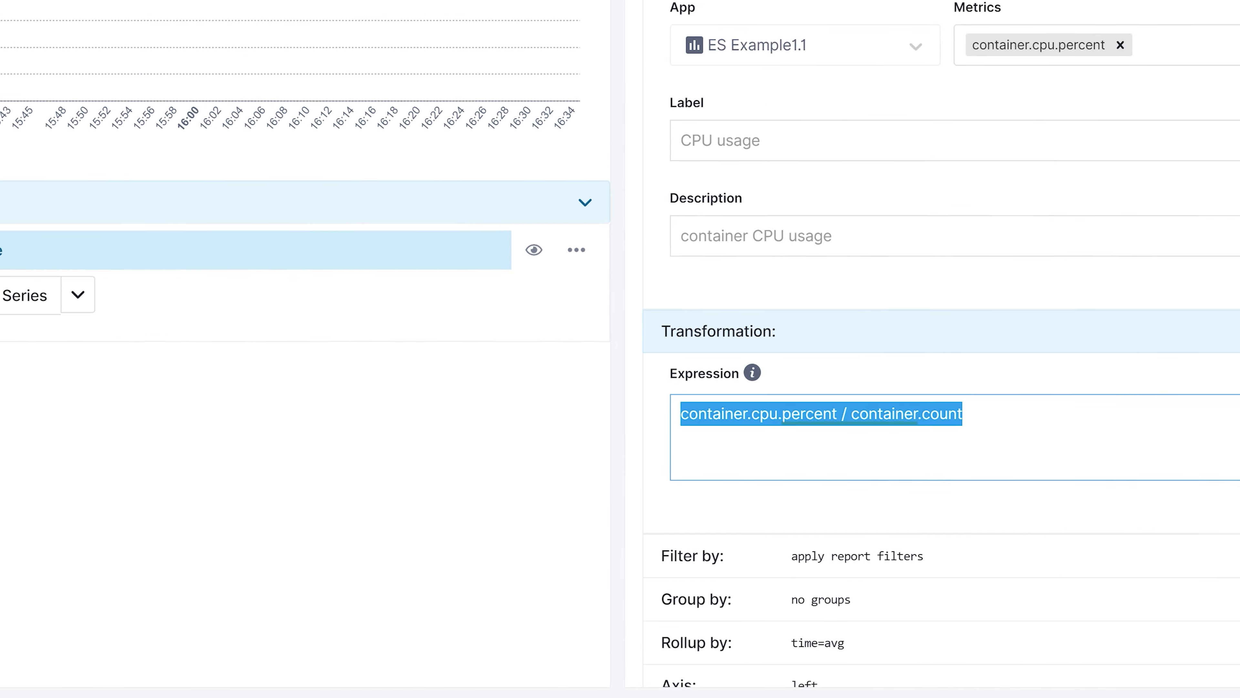
pyautogui.press('BackSpace')
pyautogui.click(1176, 432)
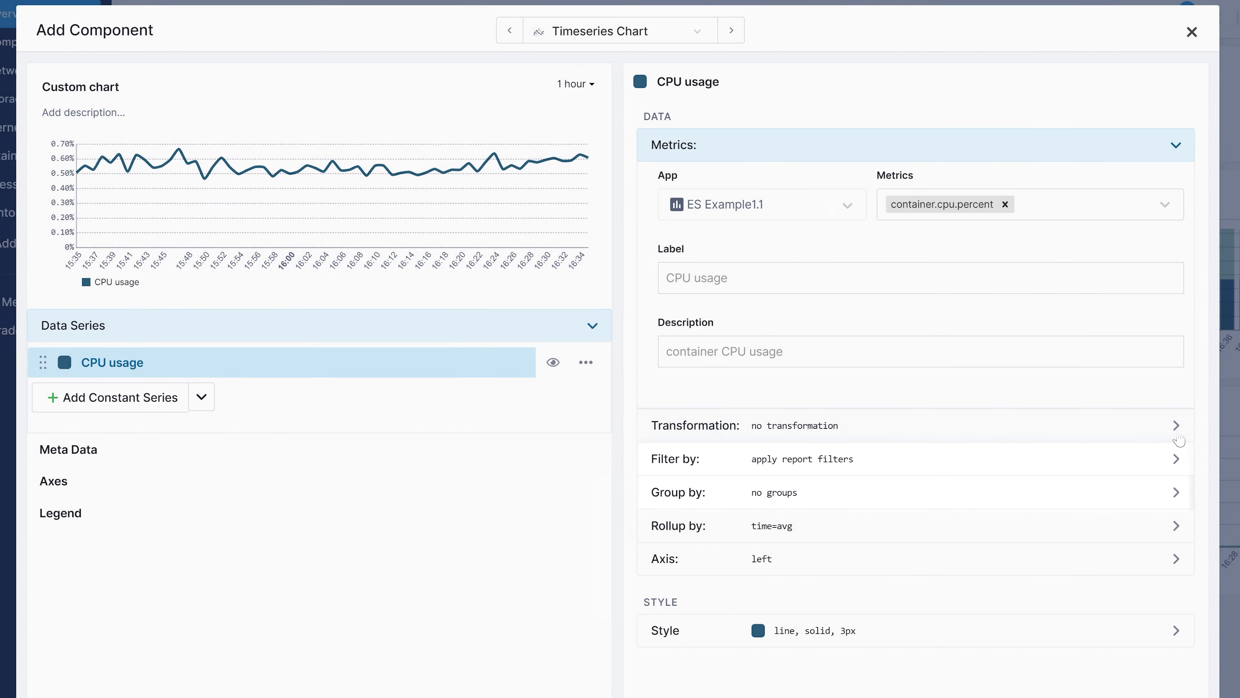
# Step: Review the available rollup functions for the CPU usage series
pyautogui.click(1175, 526)
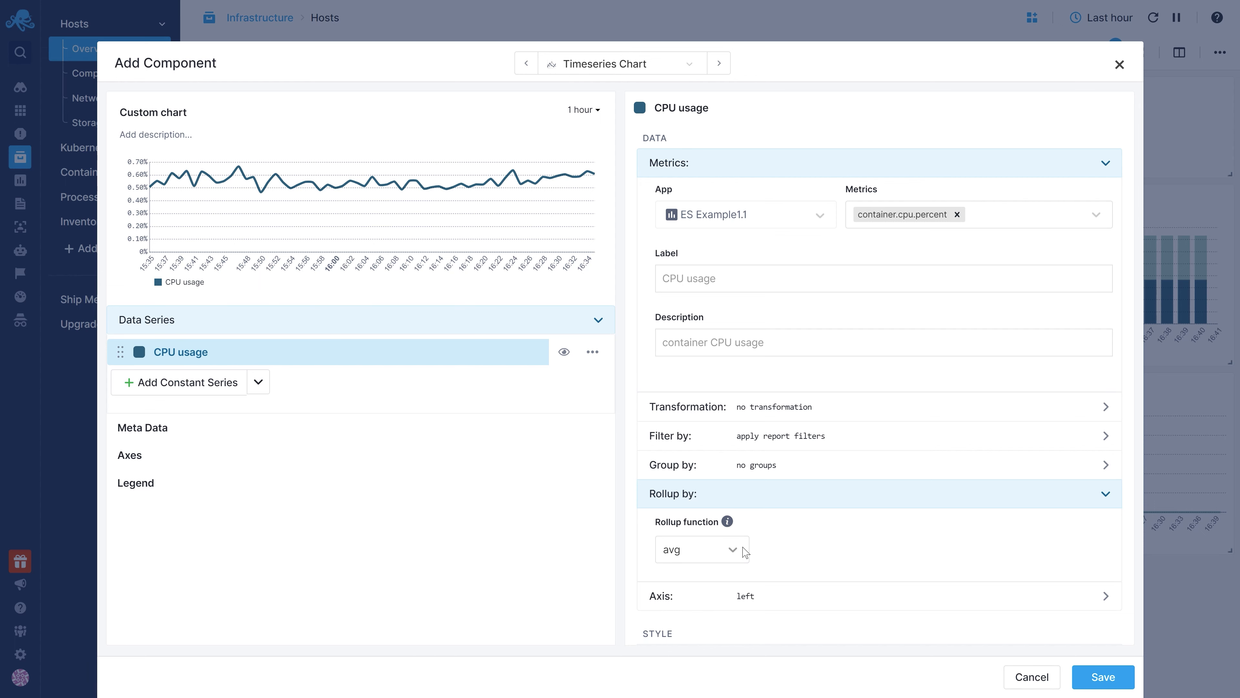
pyautogui.click(744, 551)
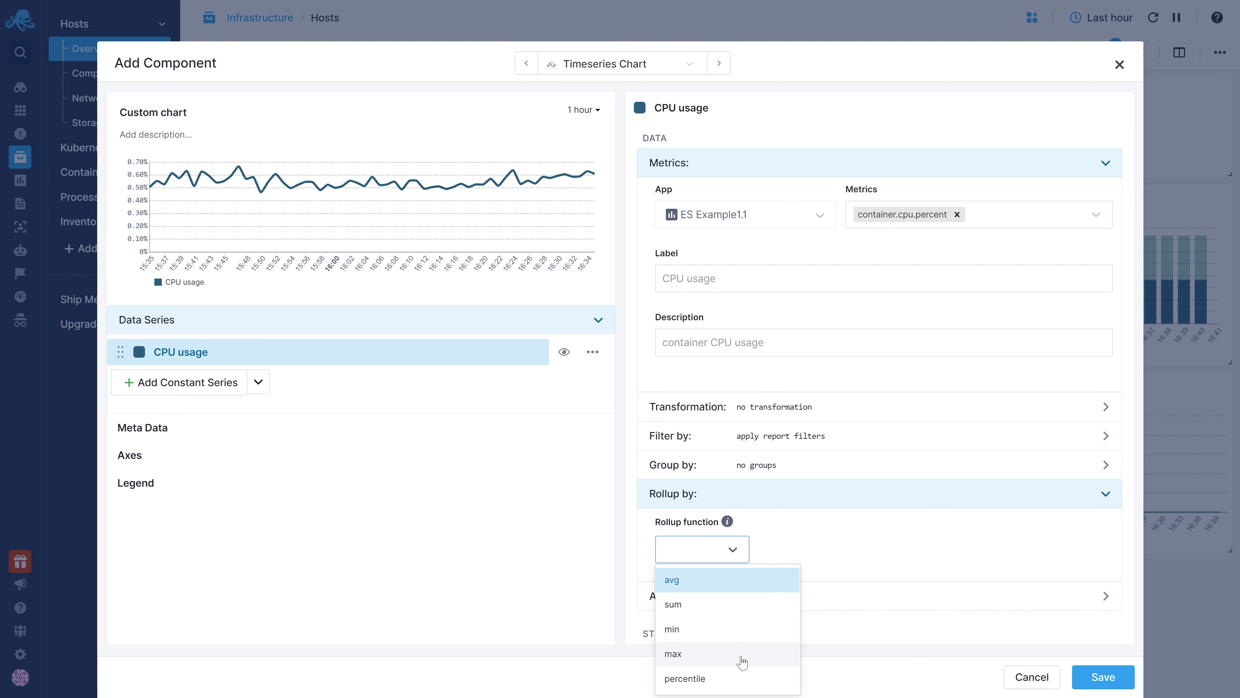
pyautogui.click(734, 549)
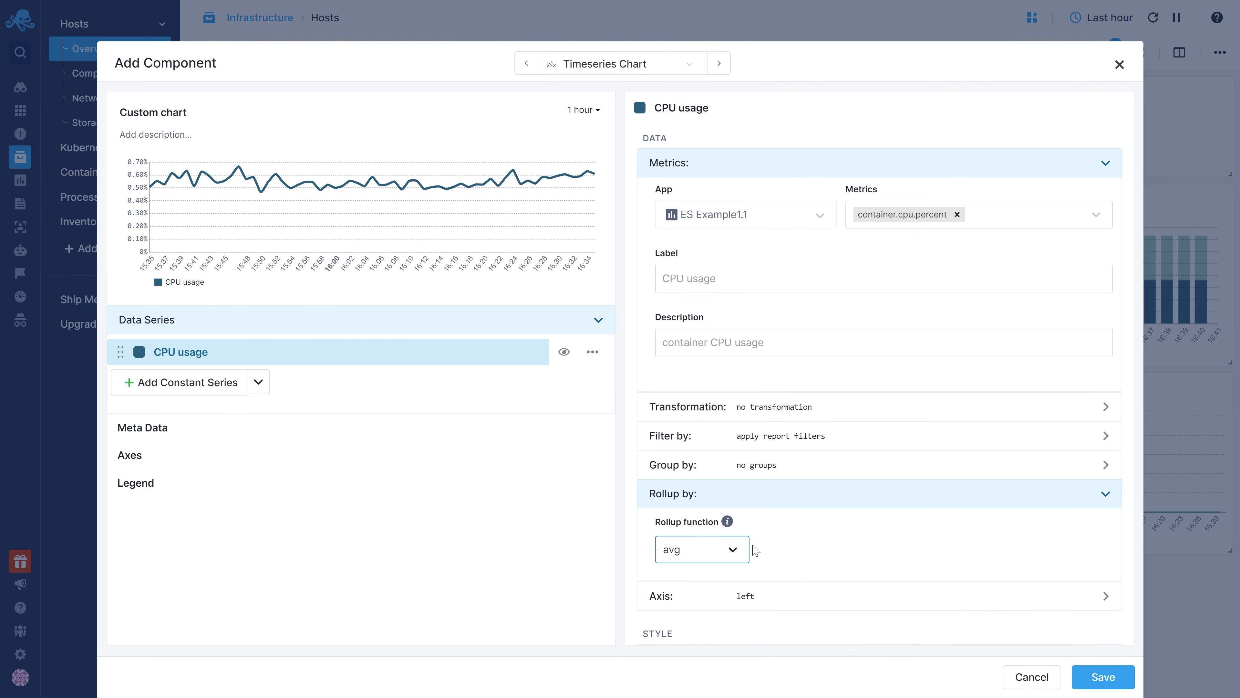
pyautogui.click(1099, 498)
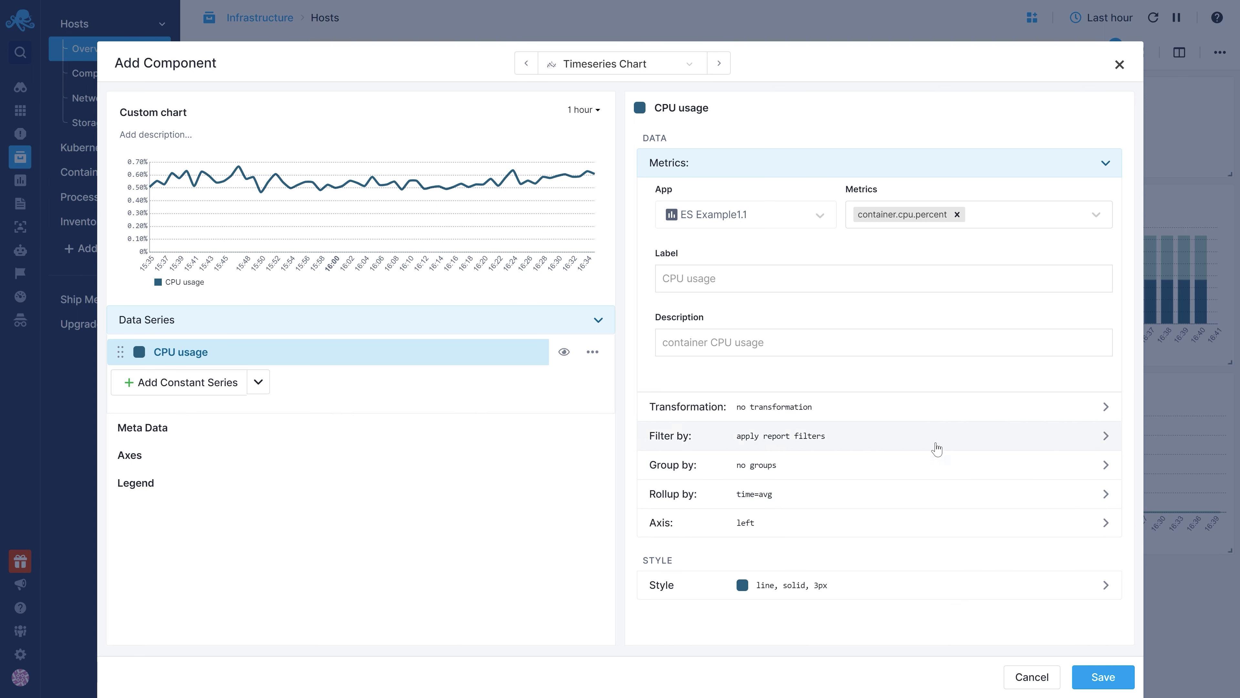
# Step: Preview the CPU usage series in other chart types such as bar, donut and geomap, and return to Timeseries Chart
pyautogui.click(717, 63)
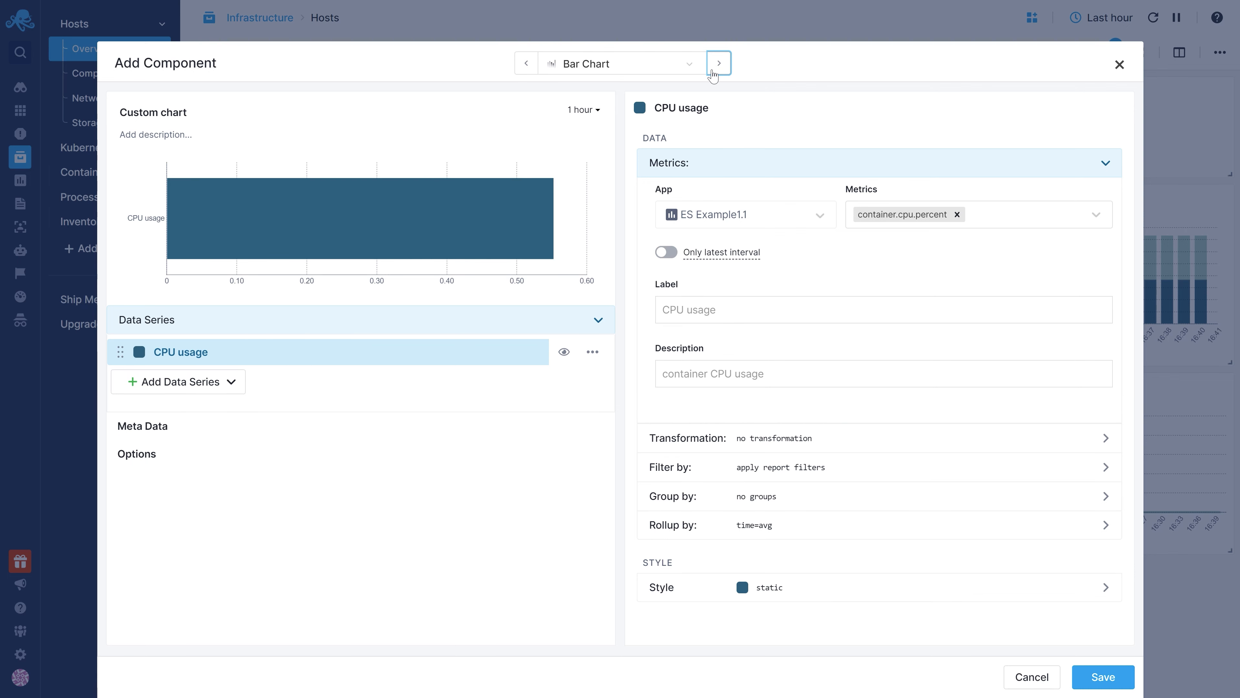
pyautogui.click(717, 64)
pyautogui.click(717, 64)
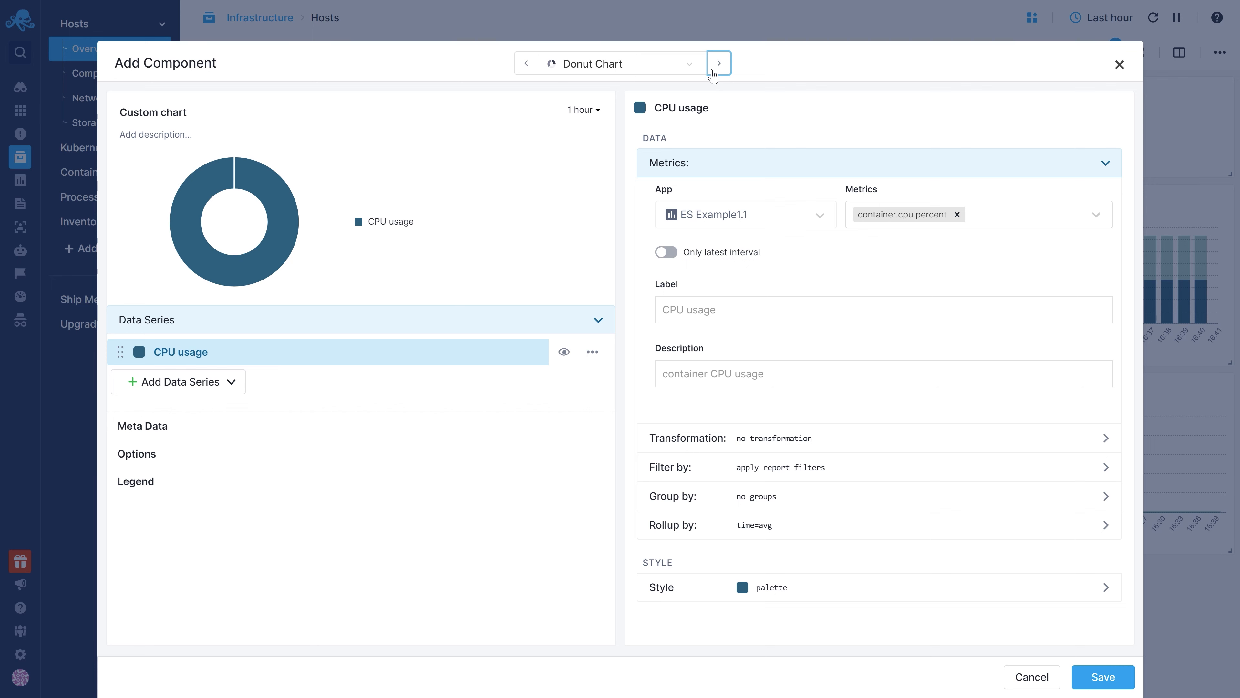
pyautogui.click(718, 64)
pyautogui.click(718, 64)
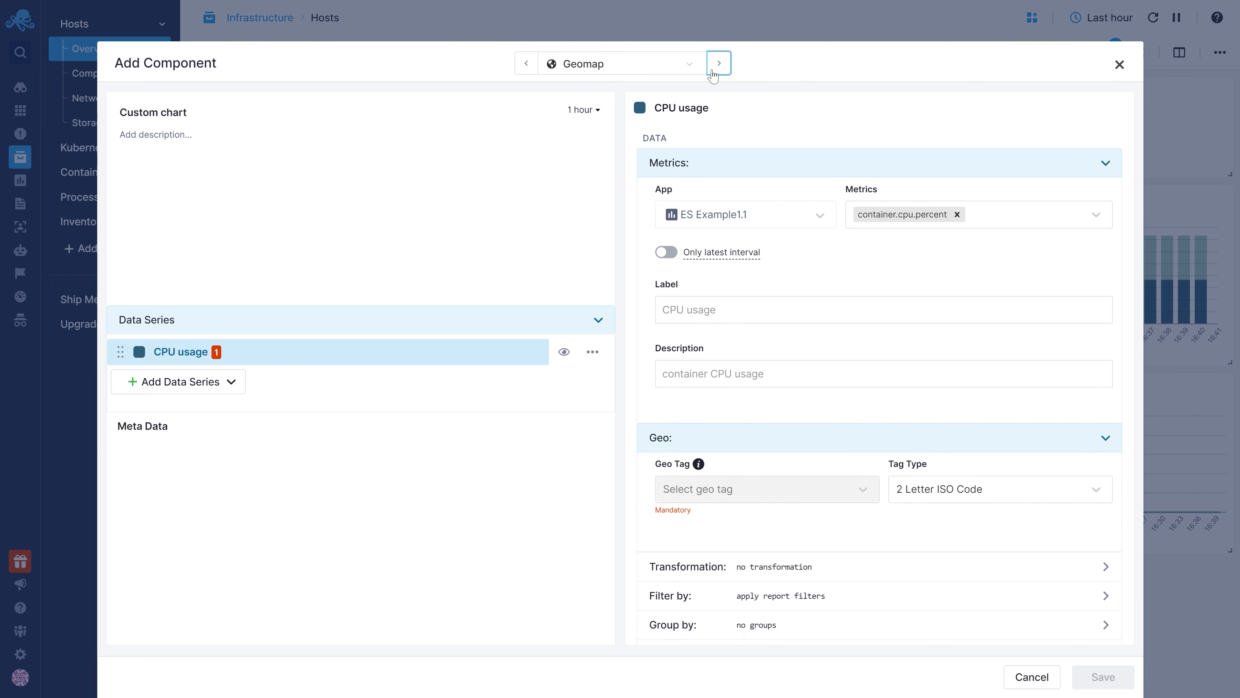
pyautogui.click(712, 72)
pyautogui.click(712, 71)
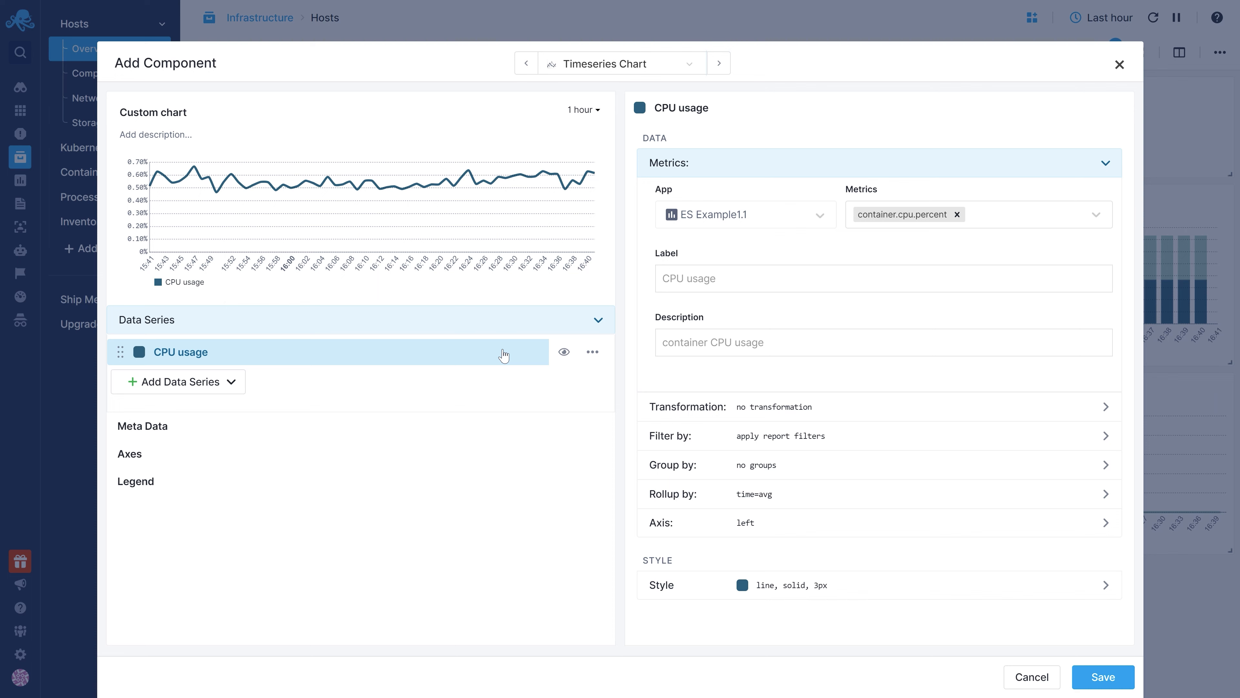
# Step: Style the CPU usage series as a light green area with a gradient fill
pyautogui.click(883, 591)
pyautogui.scroll(-4, 883, 592)
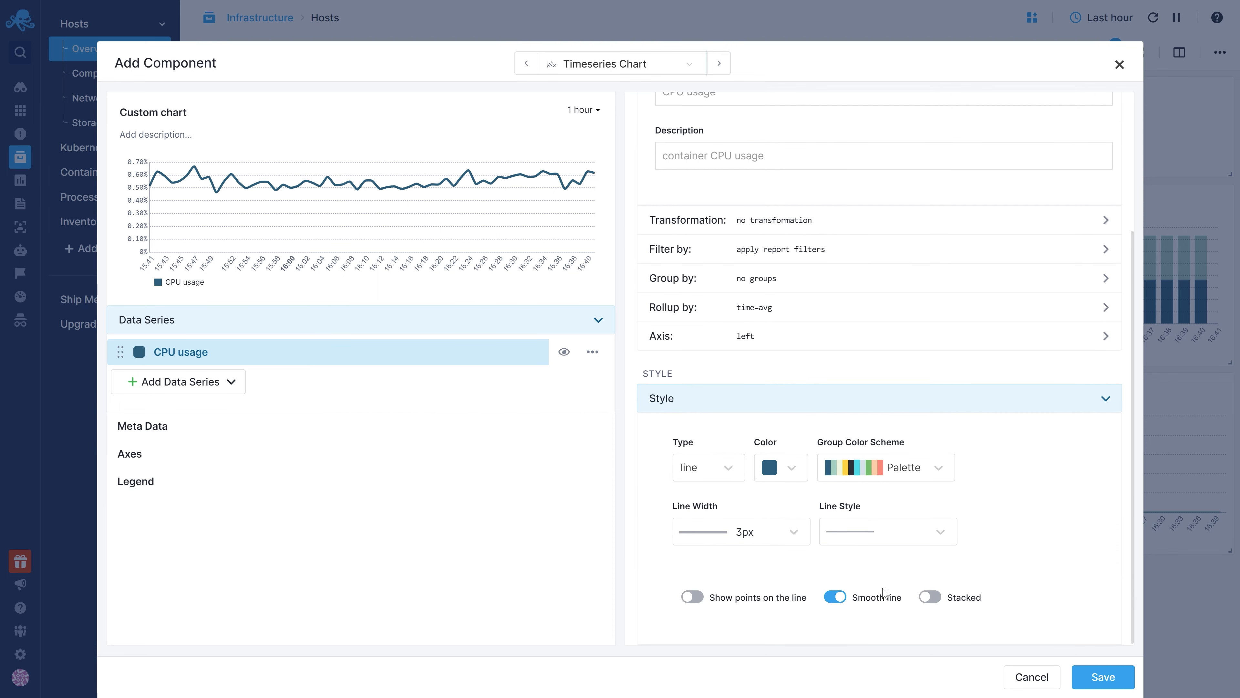
pyautogui.click(728, 468)
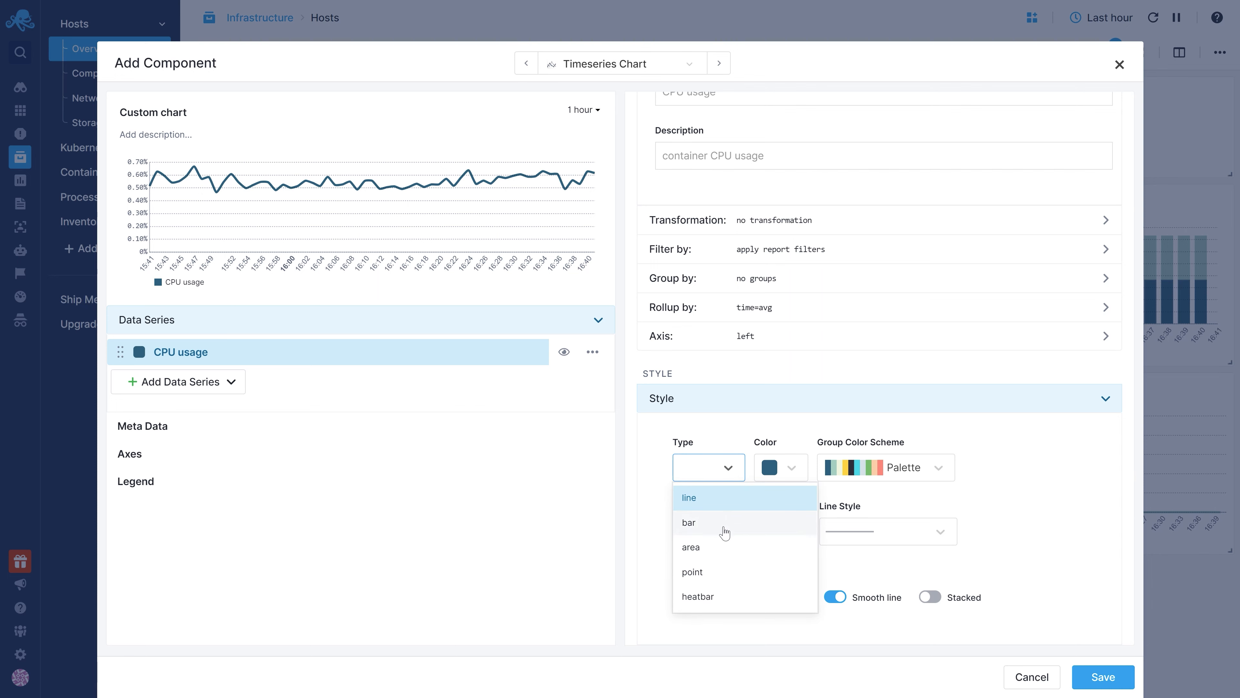
pyautogui.click(725, 555)
pyautogui.click(785, 468)
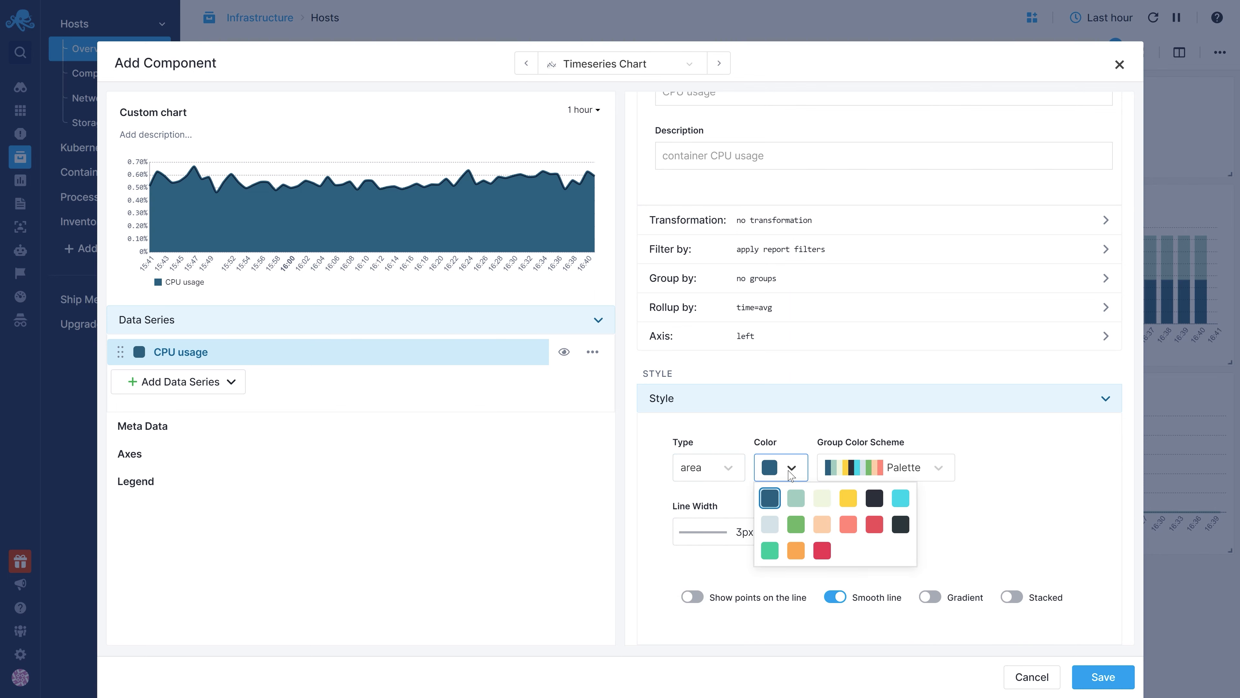
pyautogui.click(792, 501)
pyautogui.click(925, 597)
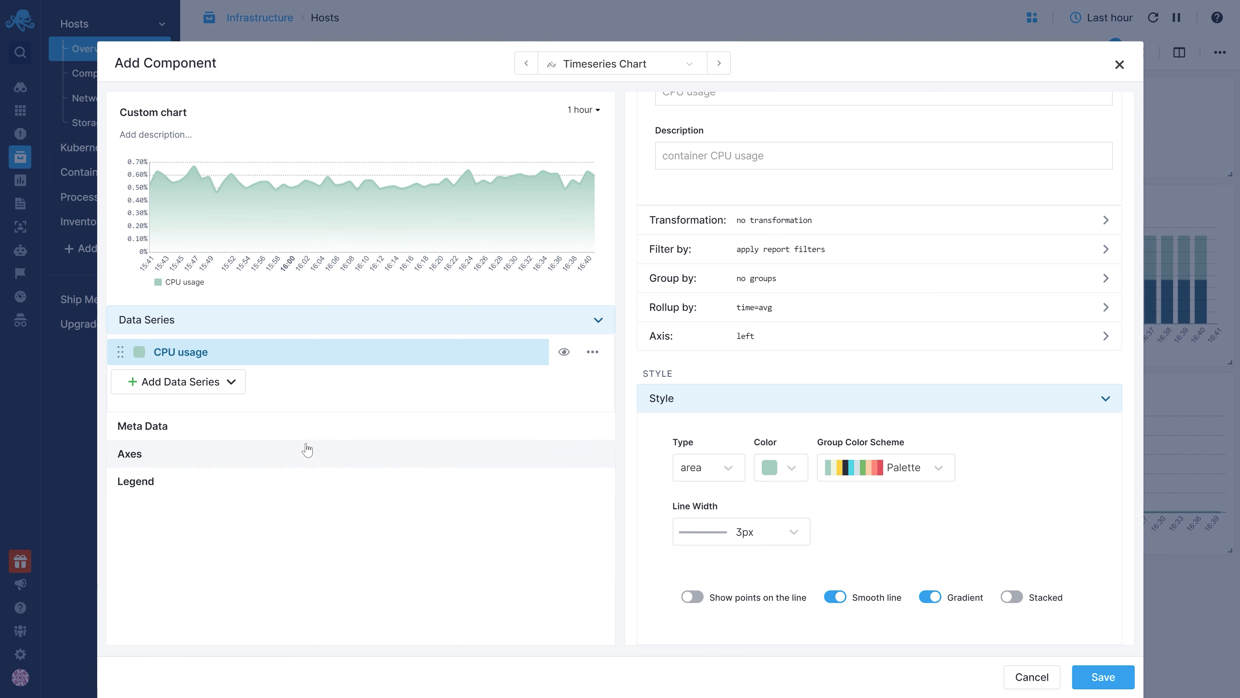
# Step: Set the chart title to "My Chart CPU" in the component's metadata
pyautogui.click(283, 439)
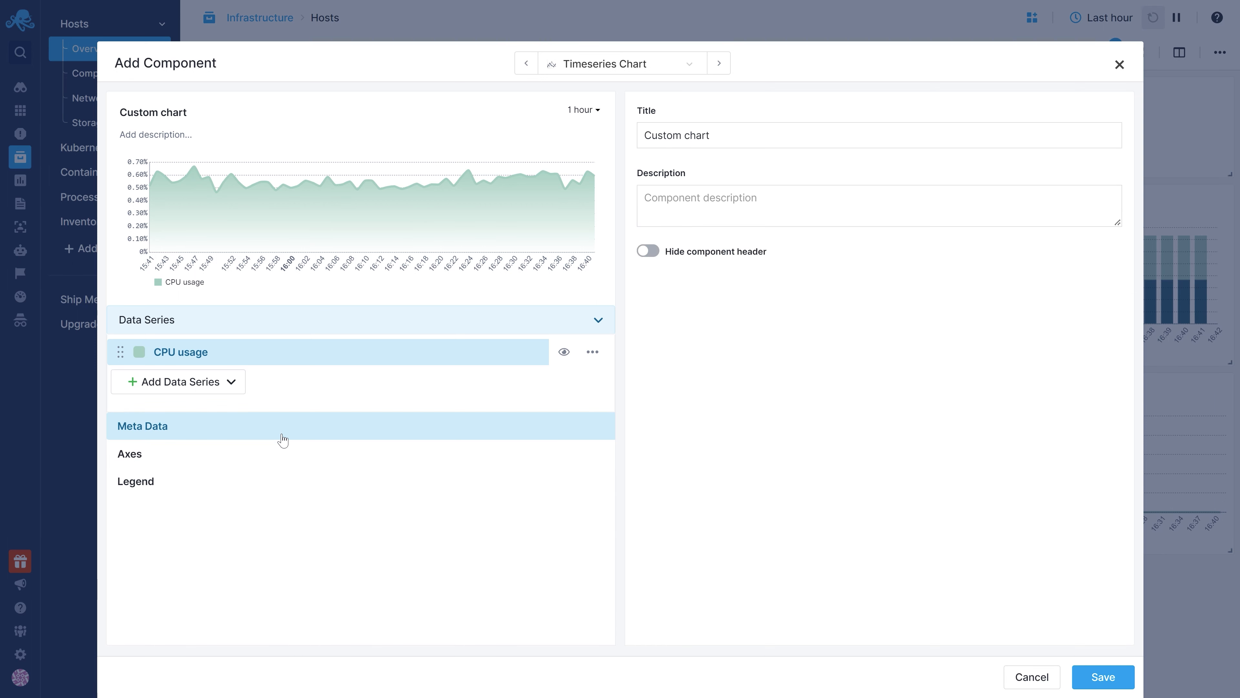
pyautogui.moveTo(713, 136); pyautogui.dragTo(630, 141)
pyautogui.write('My Chart CPU')
# Step: Check the chart's legend position options and save the component to the Hosts report
pyautogui.click(286, 487)
pyautogui.click(286, 484)
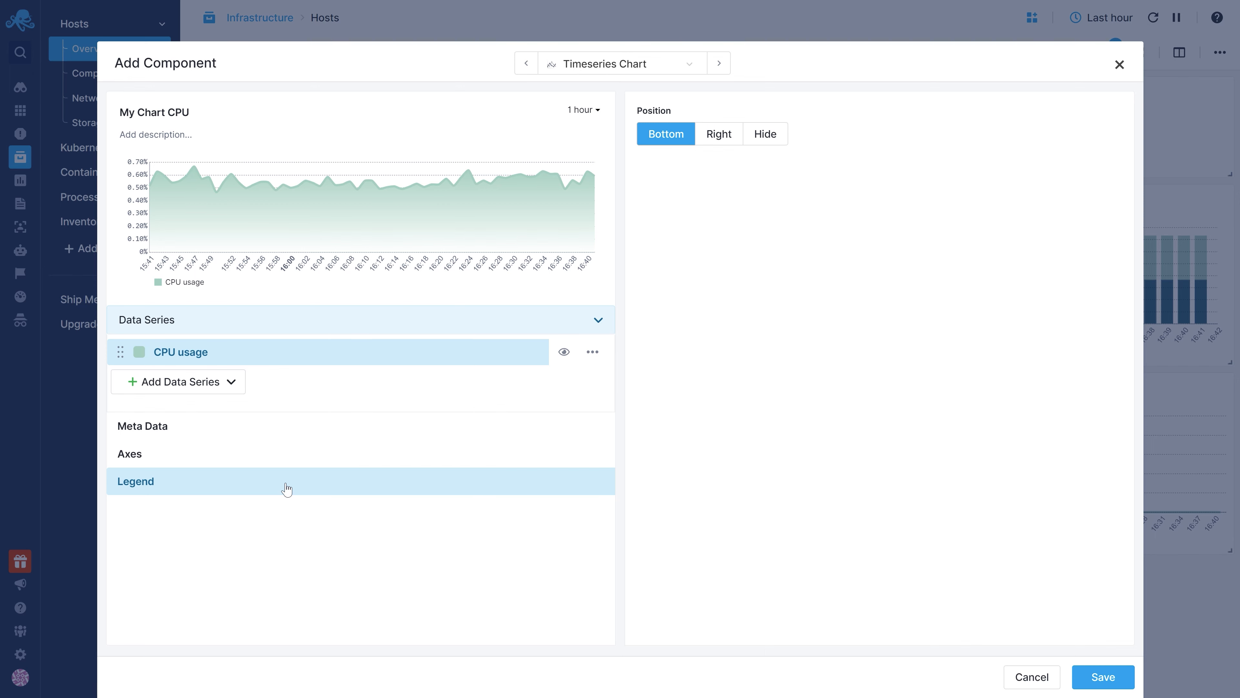
pyautogui.click(1092, 685)
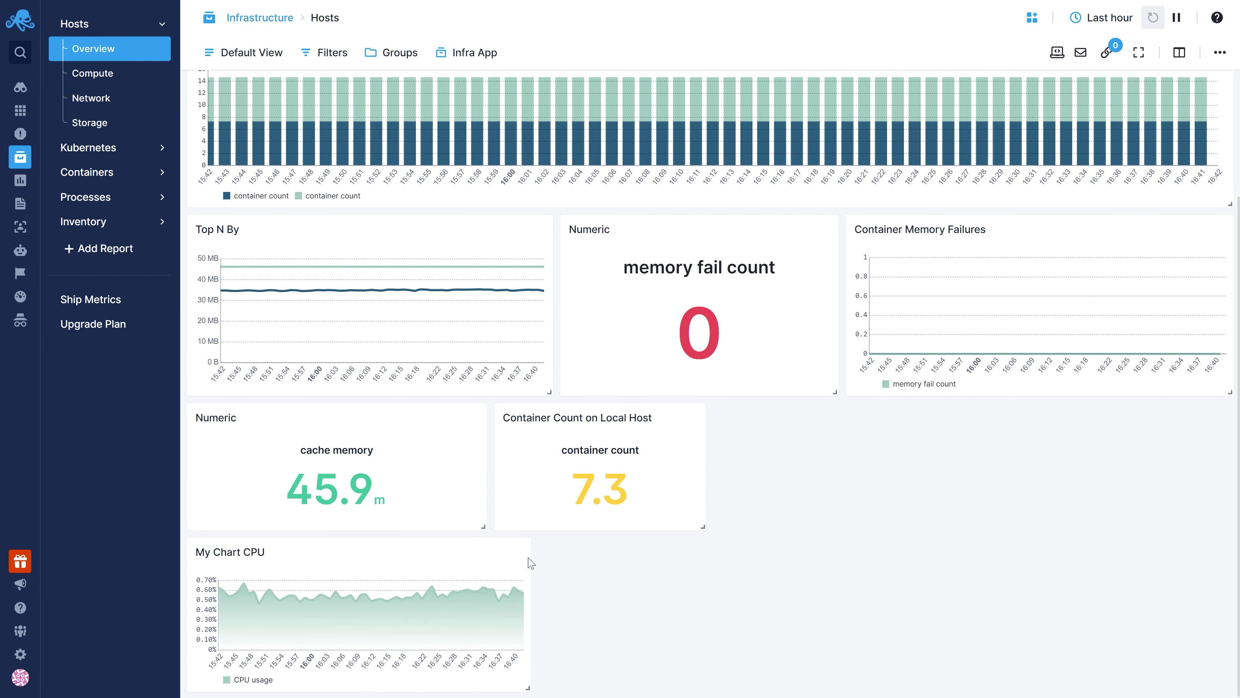
# Step: Move the My Chart CPU component above the Top N By row and widen it to the full report width
pyautogui.moveTo(428, 547); pyautogui.dragTo(431, 218)
pyautogui.moveTo(530, 385); pyautogui.dragTo(1222, 370)
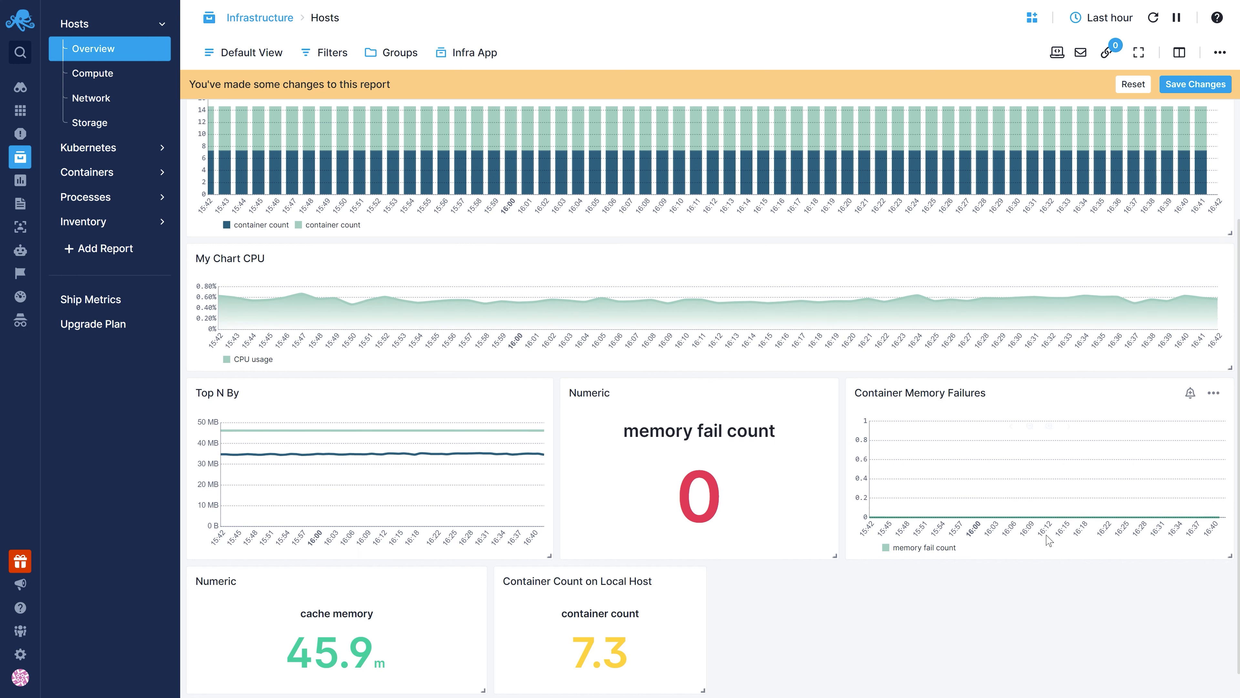
# Step: Open the My Chart CPU component for editing
pyautogui.click(1213, 259)
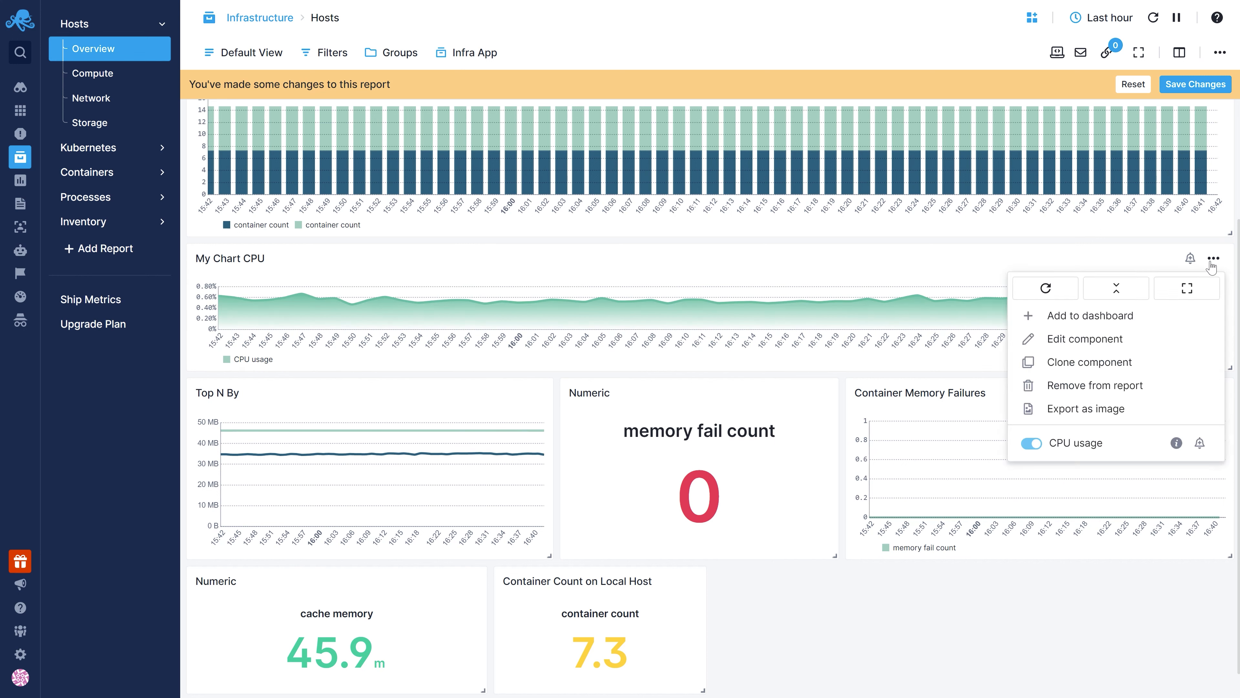
pyautogui.click(1104, 342)
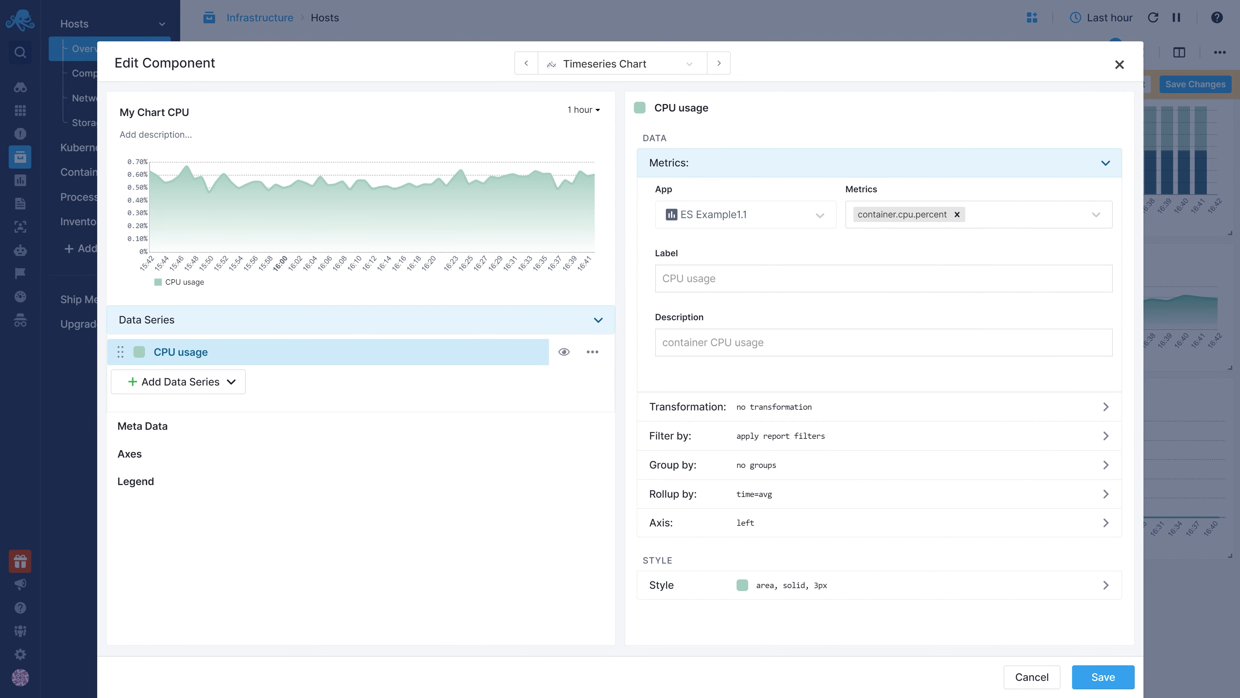